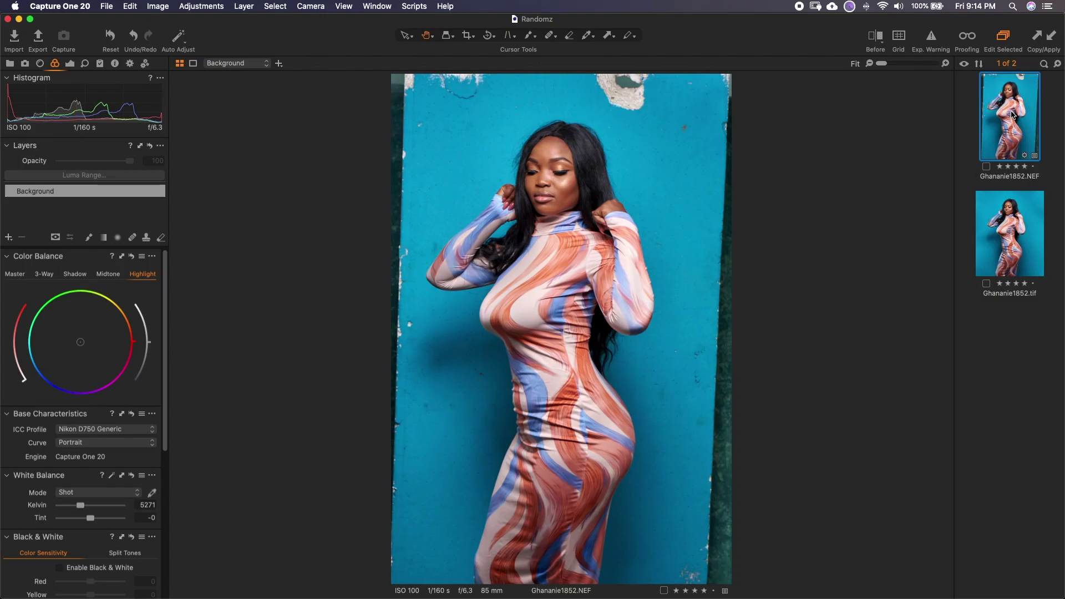
- Select Ghananie1852.tif and add the NEF so both portrait versions show in the viewer
click(997, 229)
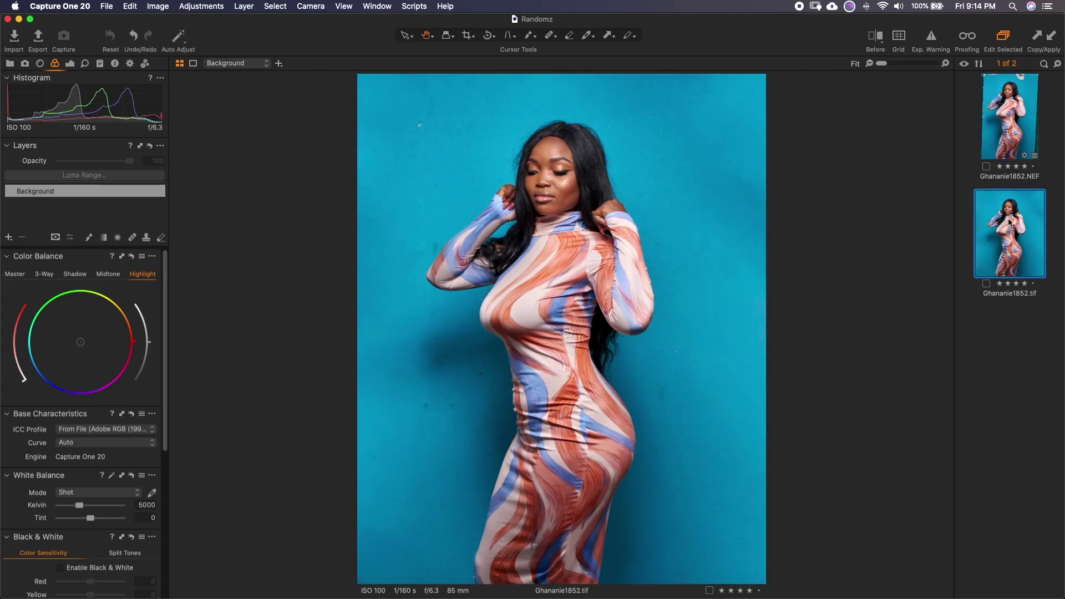
super+click(1020, 118)
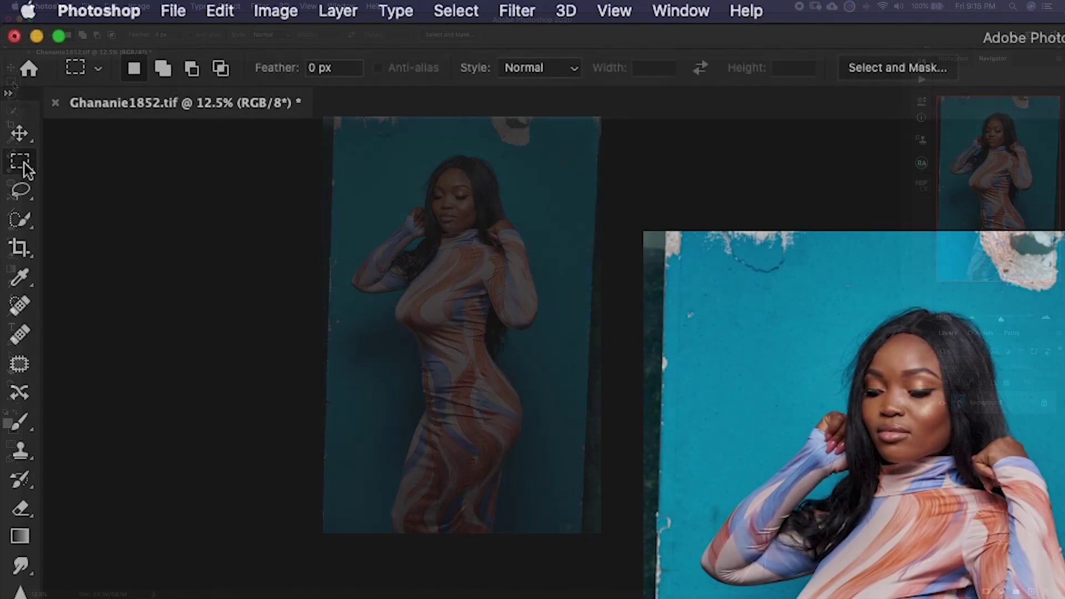
- Open the marquee tool's selection shape options in Photoshop
click(10, 82)
- Marquee the torn top strip, Content-Aware fill it with blue wall, then deselect
drag(18, 163, 139, 162)
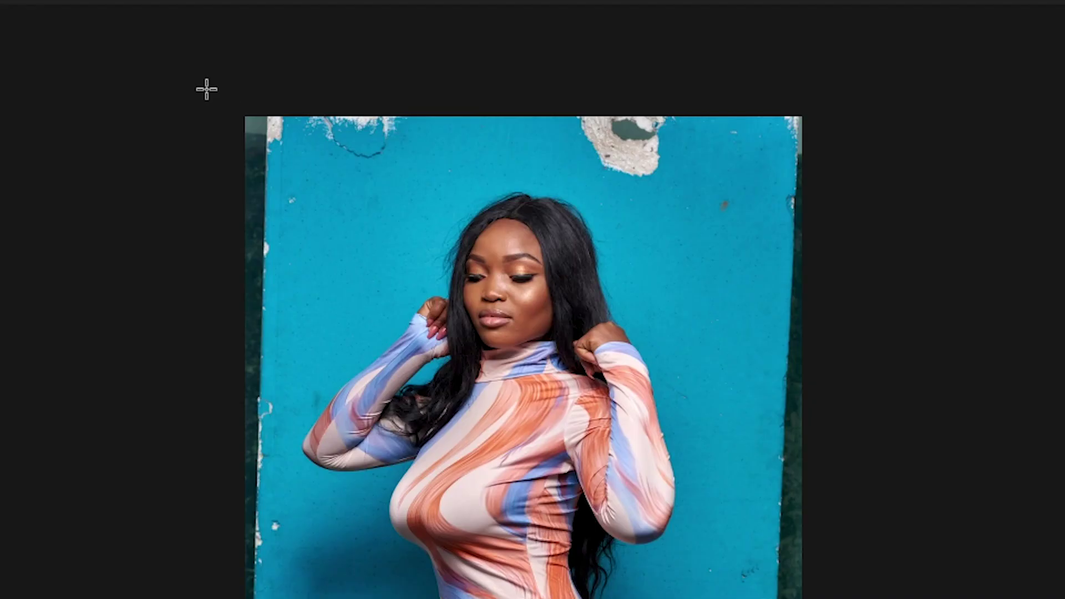
drag(241, 99, 839, 179)
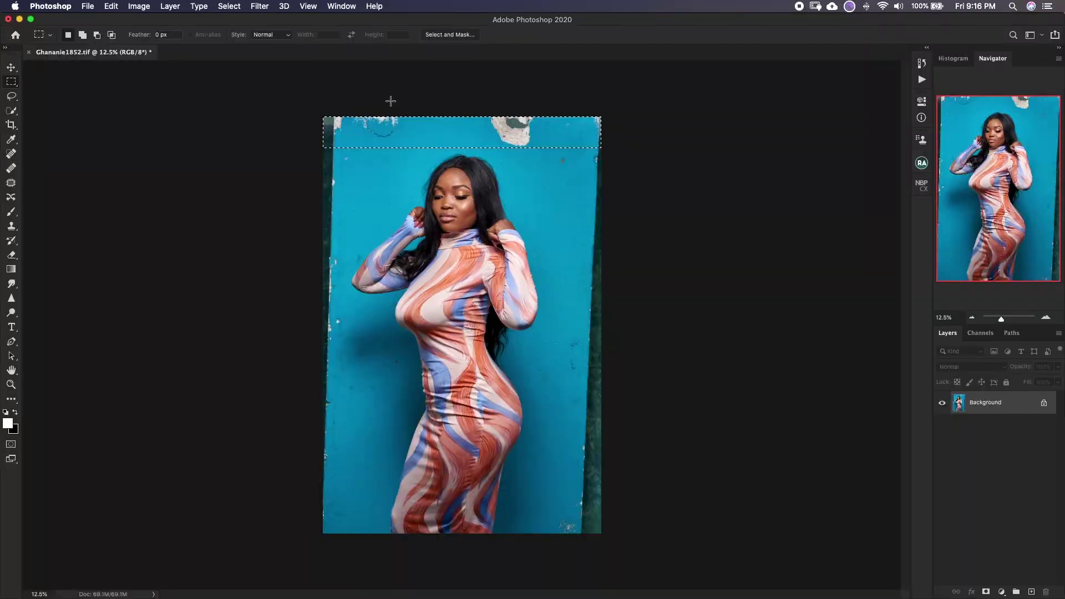
click(111, 7)
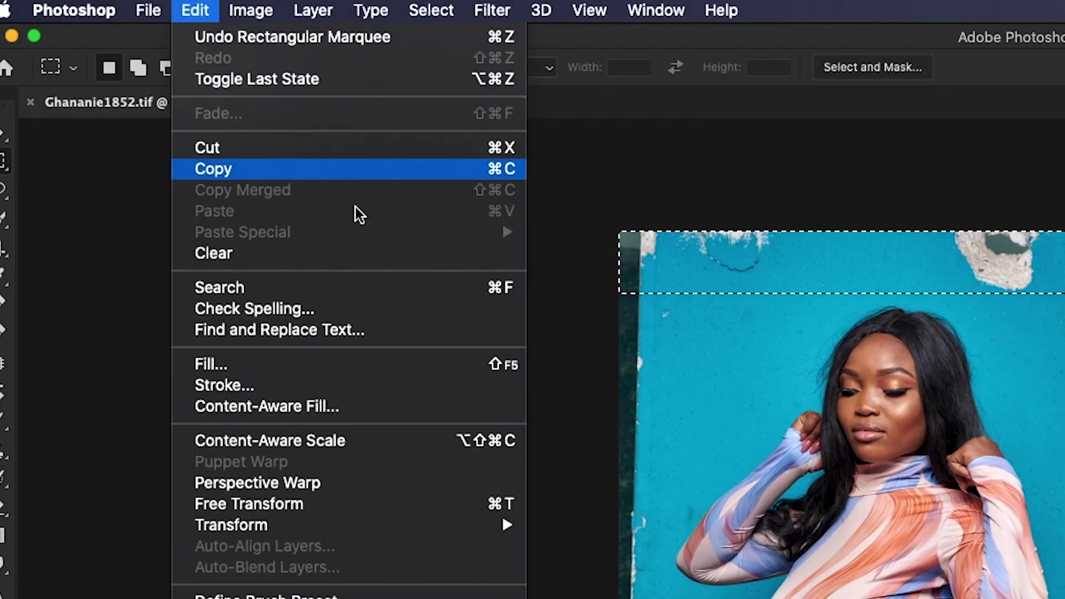
click(283, 365)
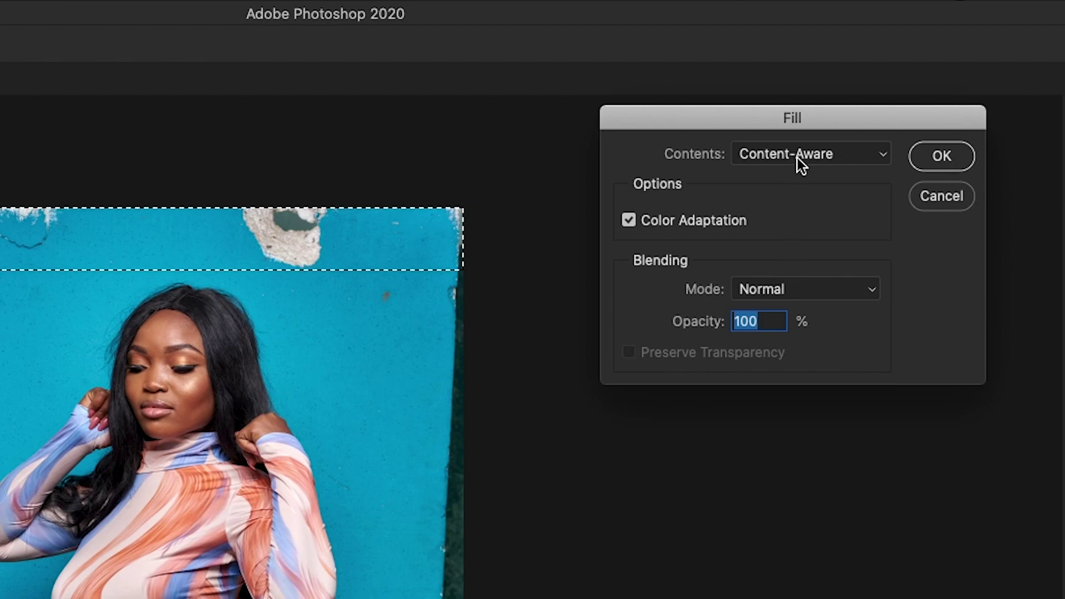
click(821, 156)
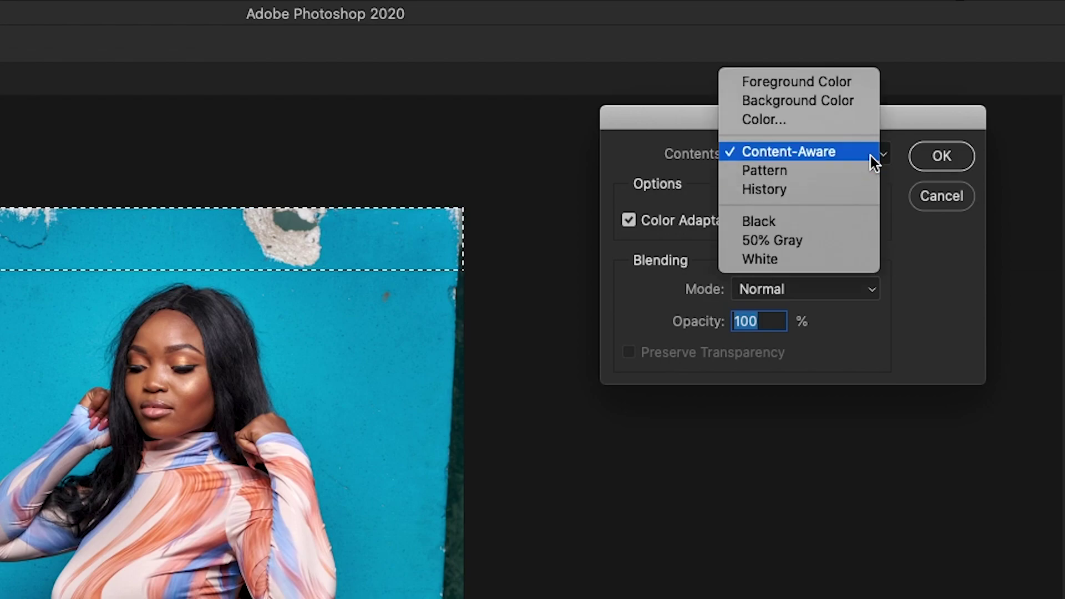
click(834, 152)
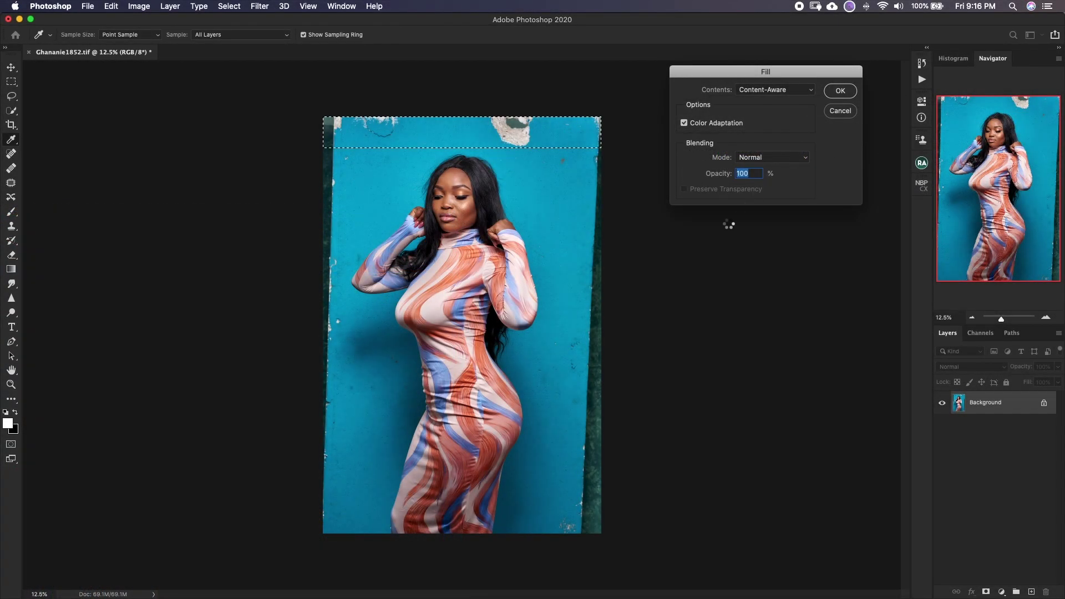
key(m)
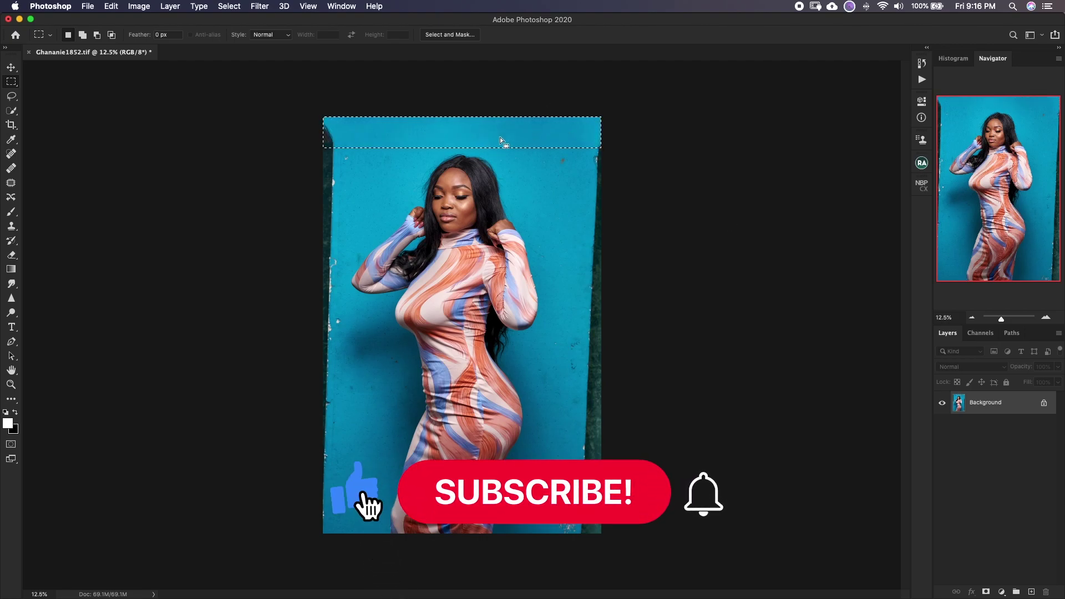
click(564, 179)
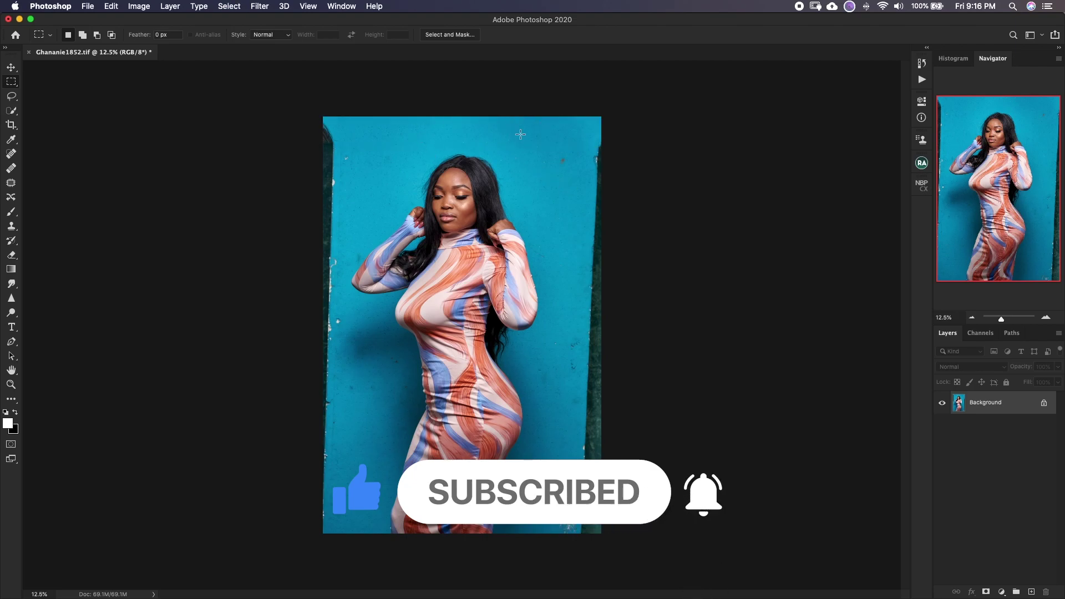
- Content-Aware fill the dark left wall edge strip, then marquee the right edge strip
drag(323, 122, 340, 532)
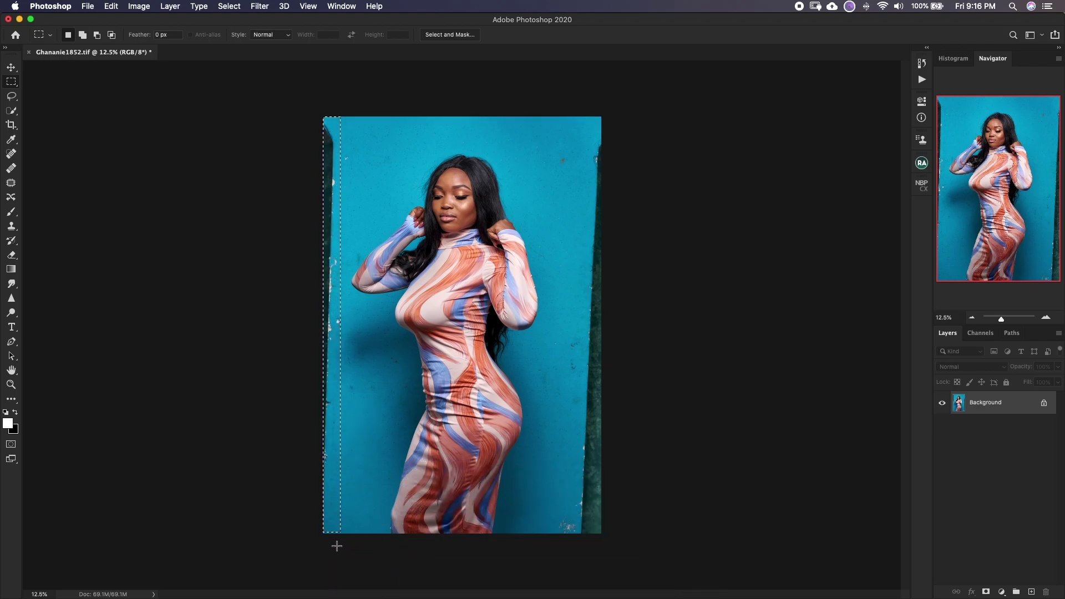
click(112, 7)
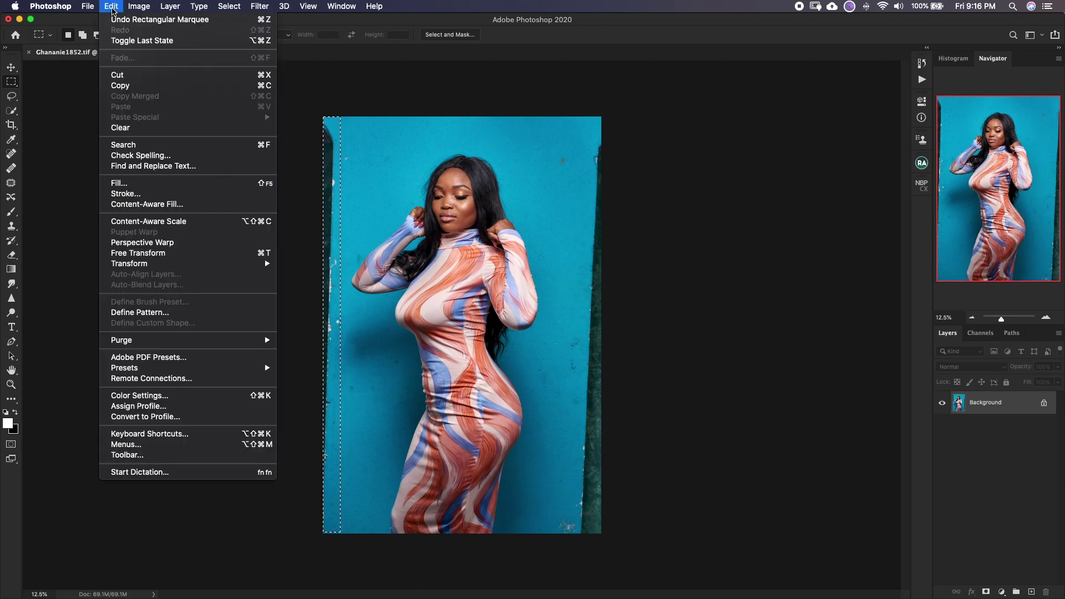
click(175, 183)
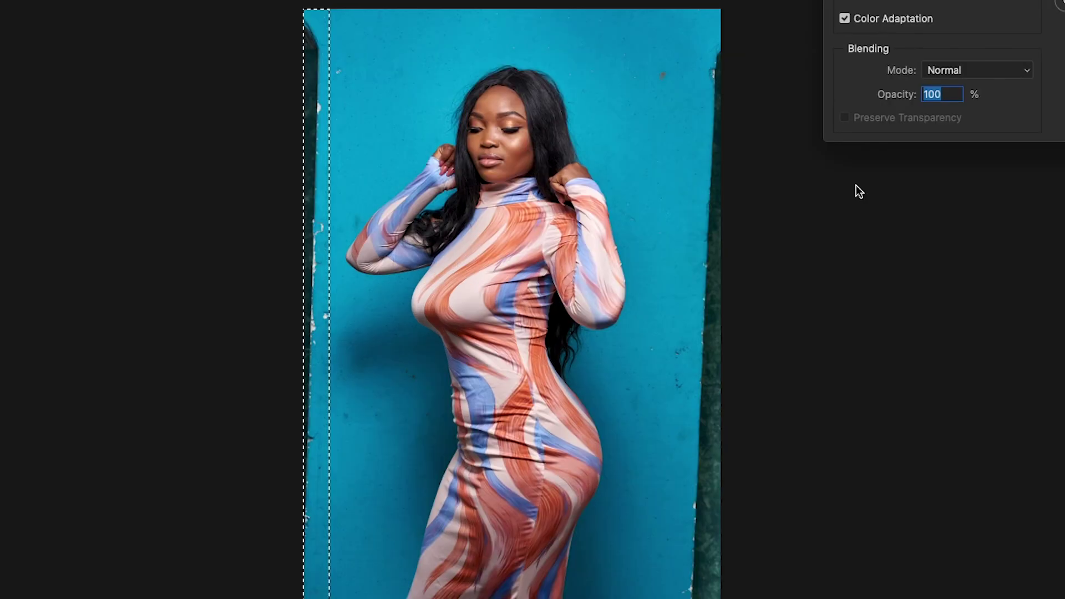
key(Return)
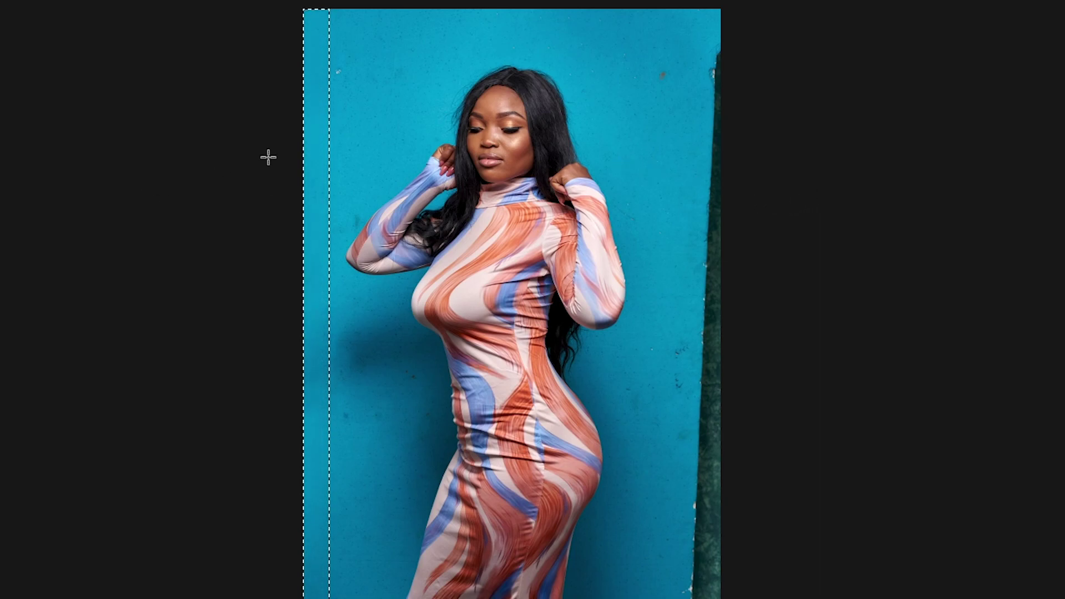
drag(747, 3, 658, 598)
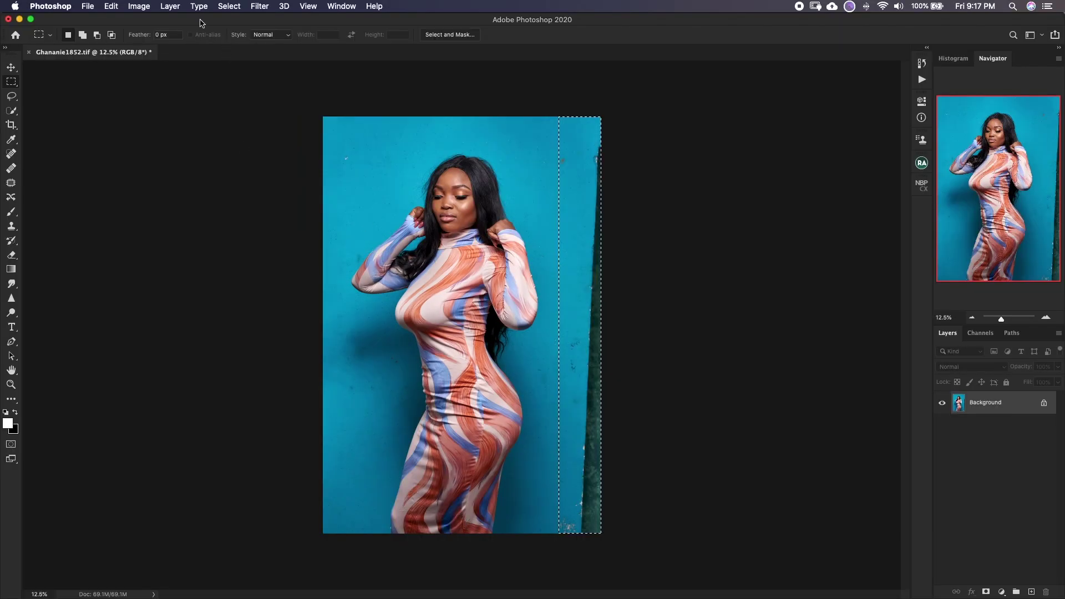
- Content-Aware fill the selected right edge strip and deselect it
click(111, 7)
click(148, 183)
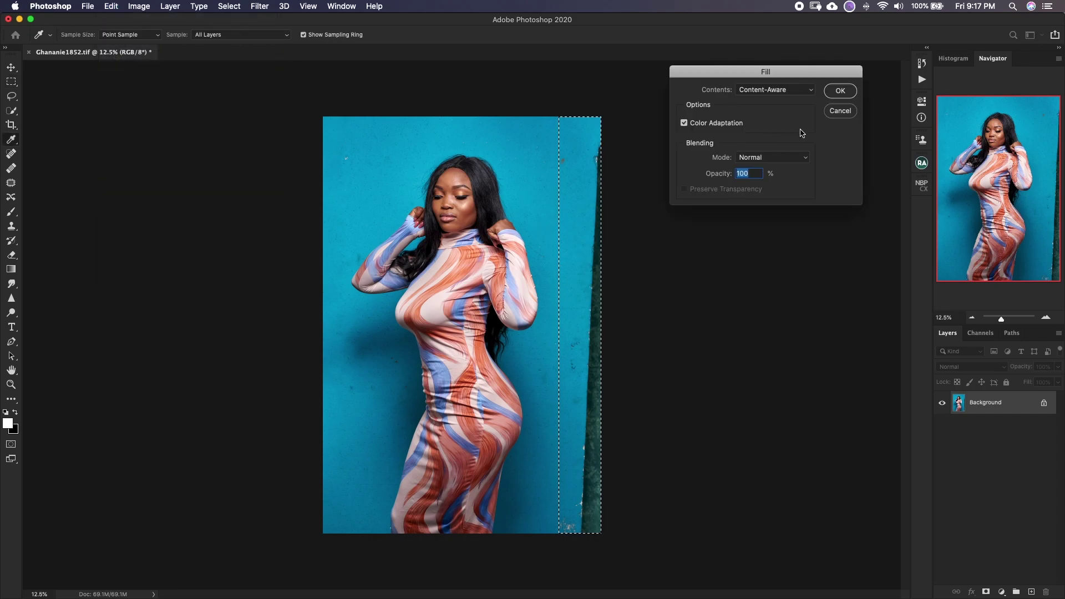
click(839, 91)
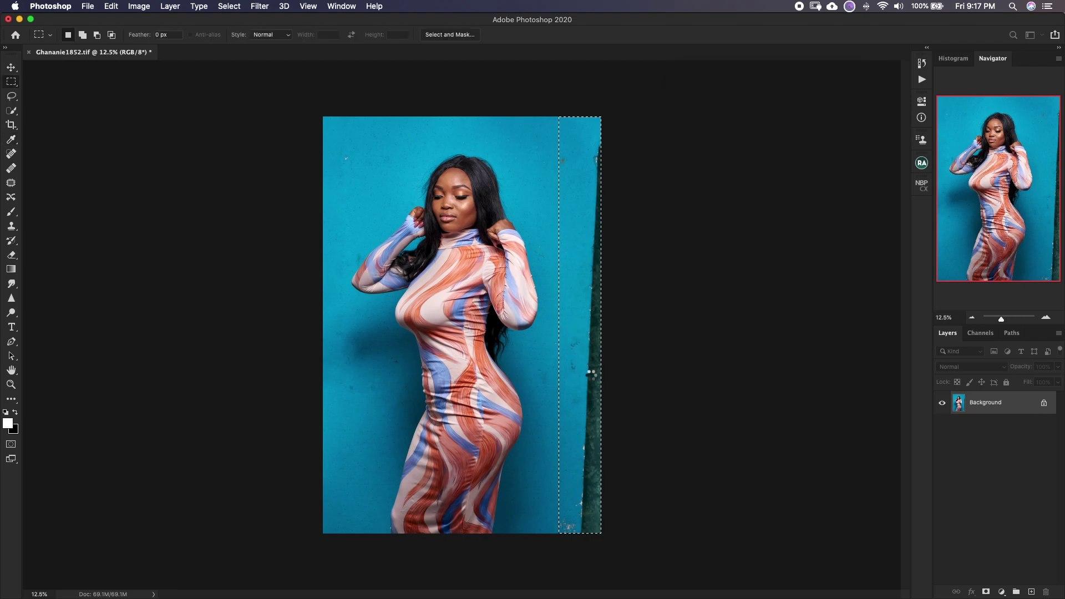
click(602, 416)
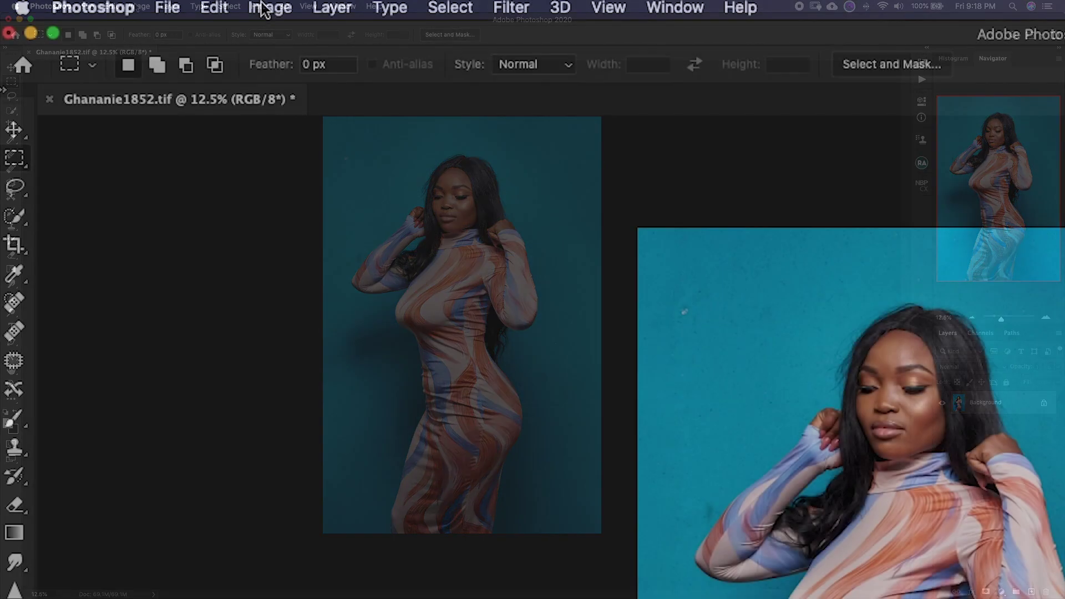
click(137, 6)
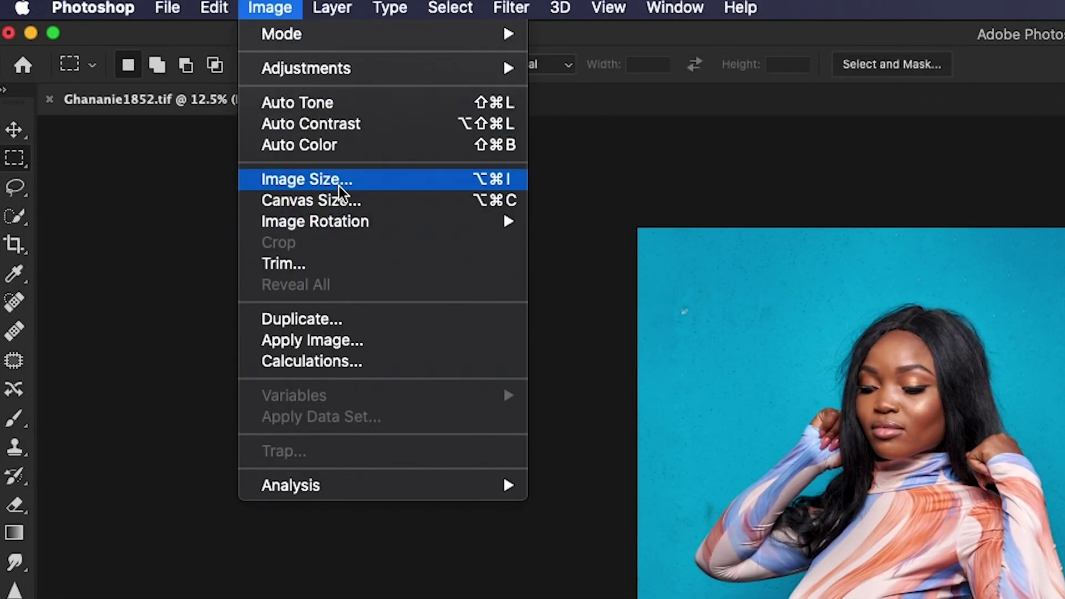
- Set the canvas width to 120% in percent units, adding black side bands
click(423, 202)
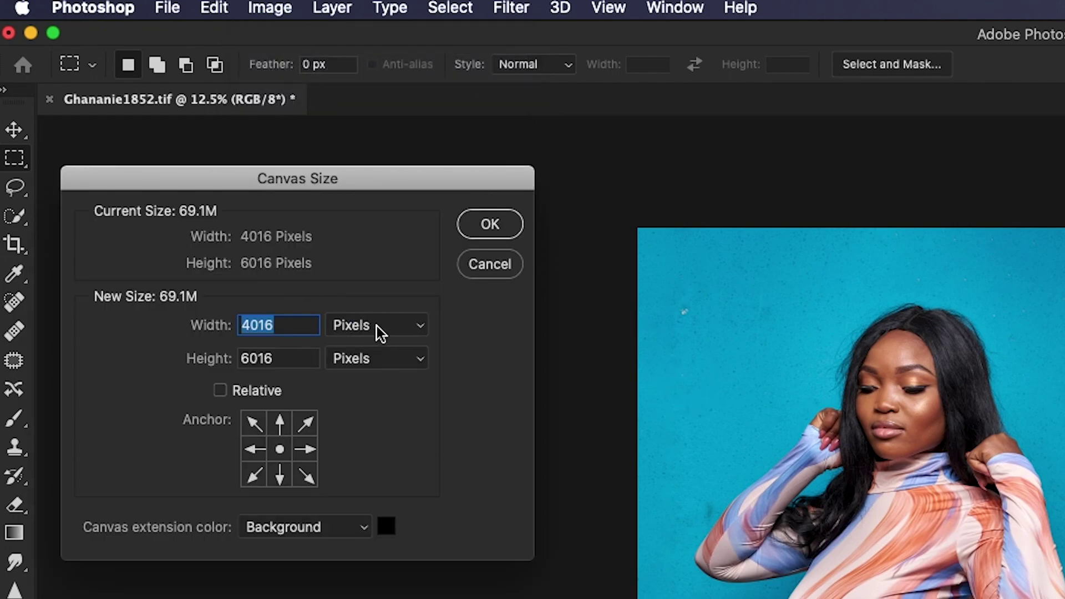
click(378, 325)
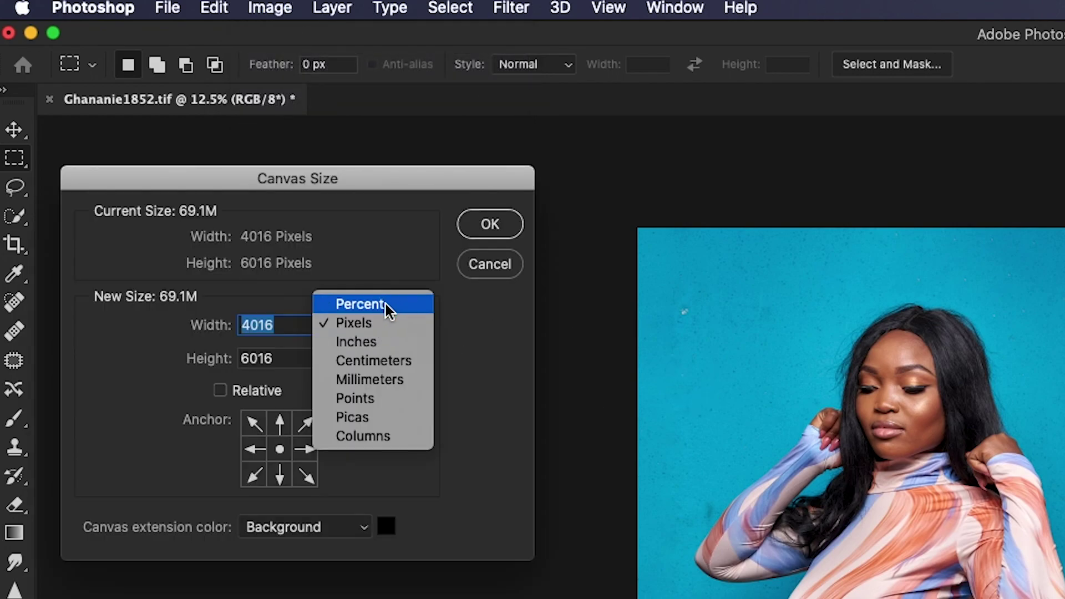
click(386, 304)
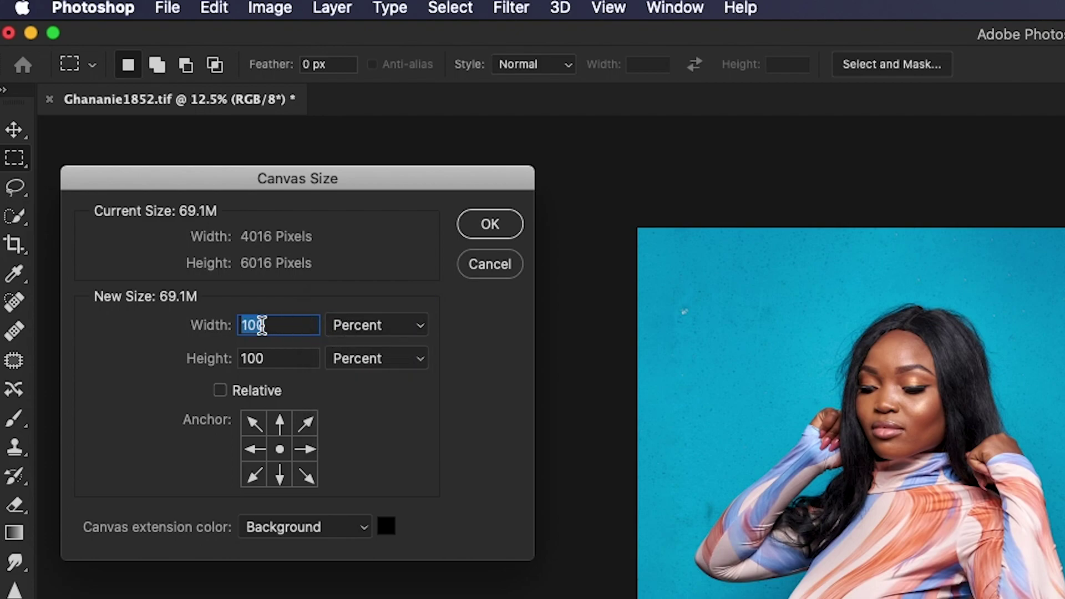
text(10)
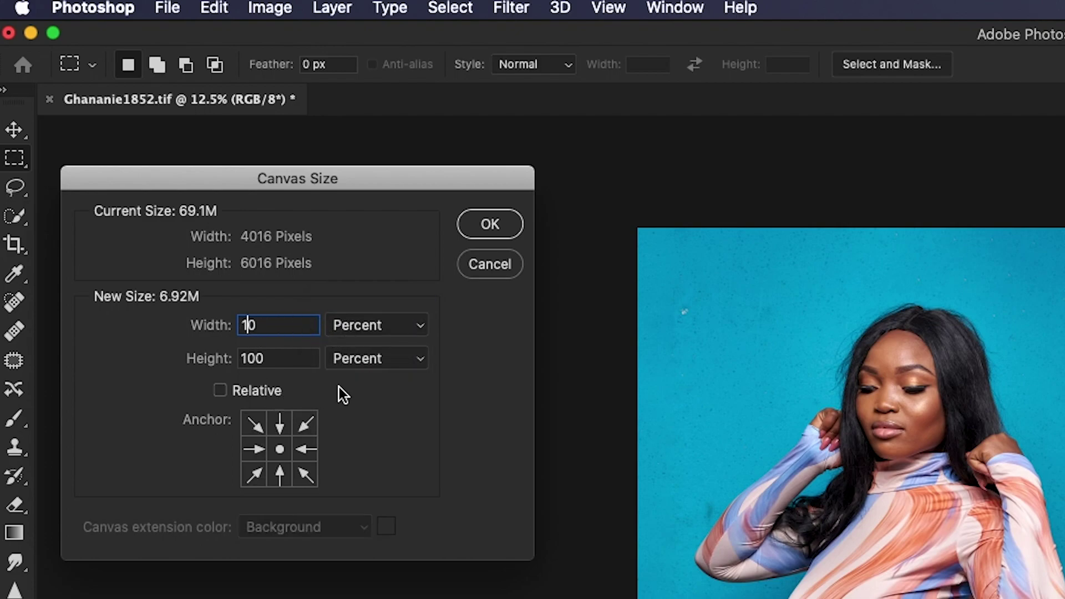
text(2)
click(488, 224)
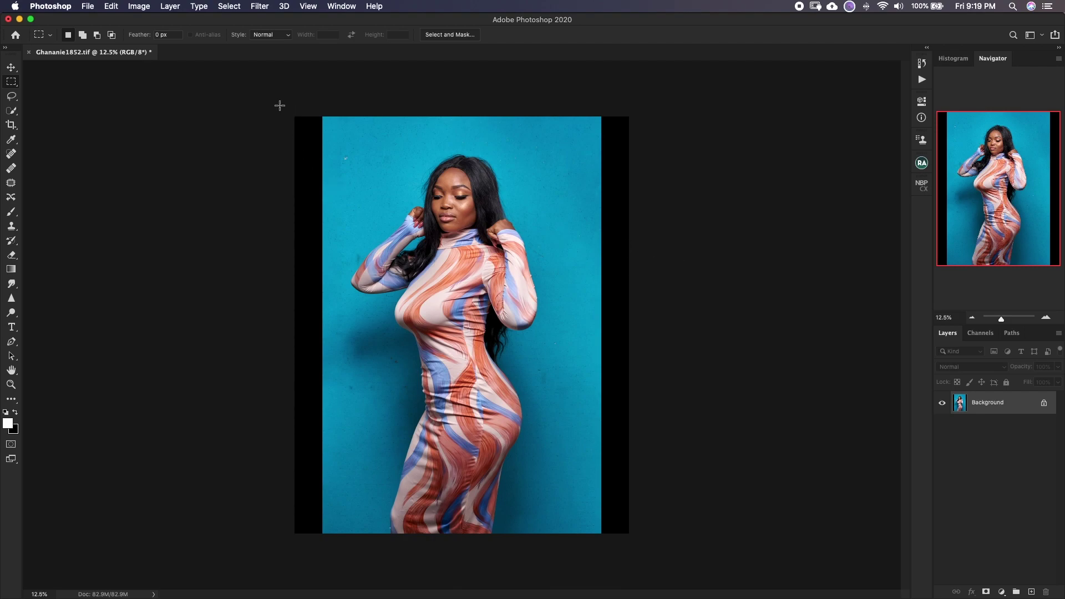
- Marquee the left black band and Content-Aware fill it, then select the right band
drag(11, 84, 43, 79)
drag(280, 102, 326, 544)
click(111, 6)
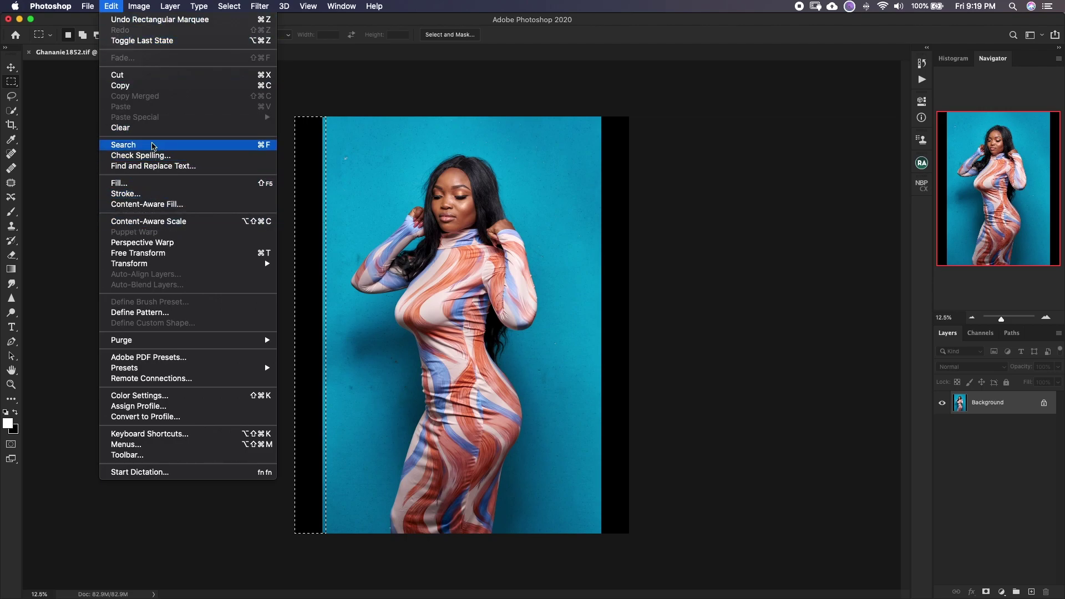
click(139, 185)
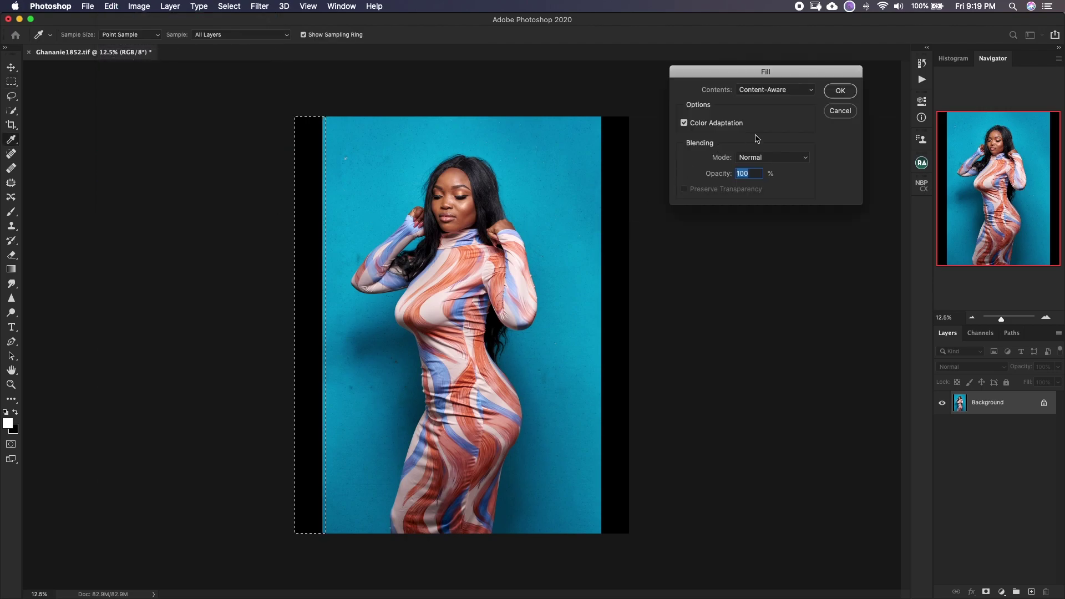
click(840, 90)
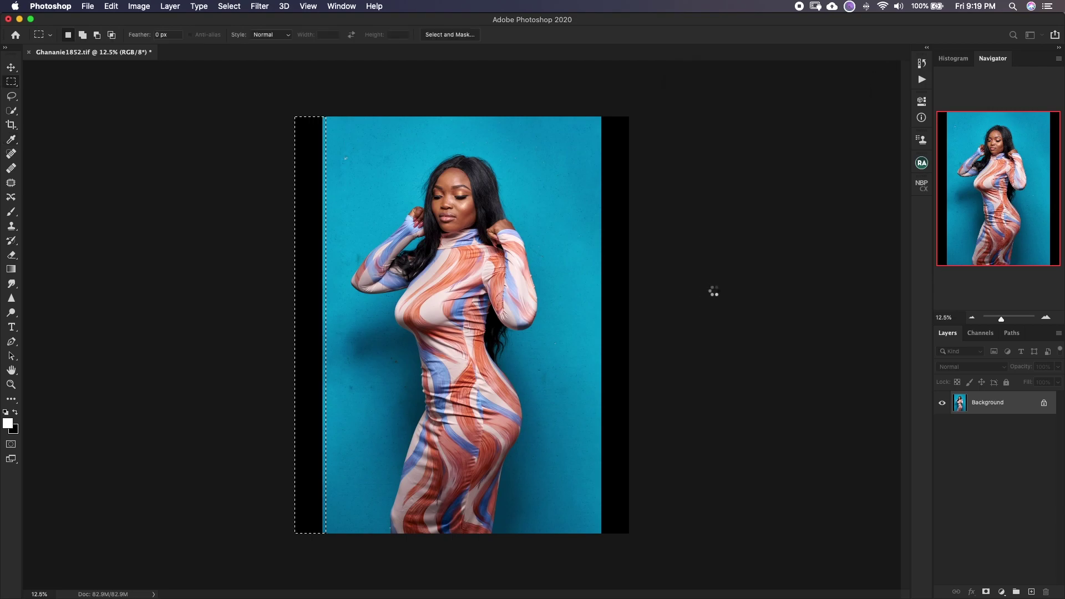
drag(629, 97, 598, 539)
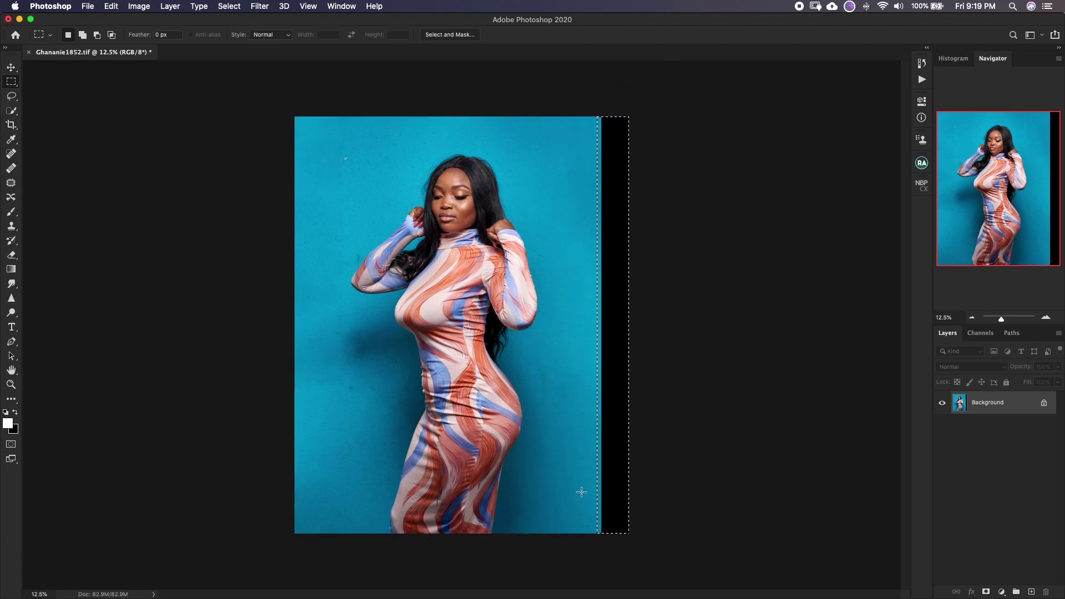
- Content-Aware fill the selected right black band, then deselect with Cmd+D
click(108, 6)
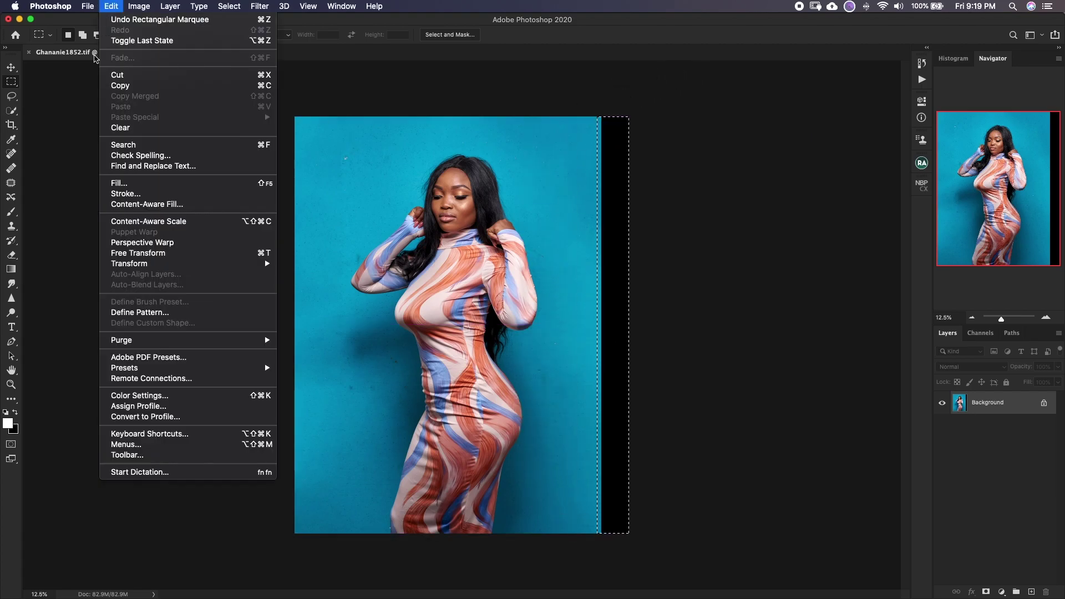
click(147, 184)
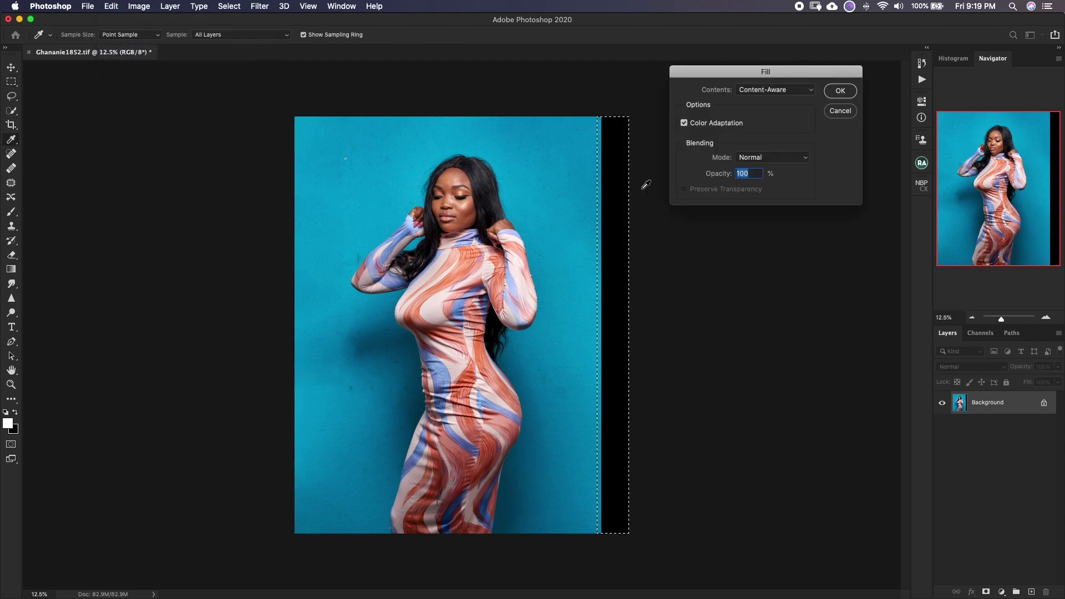
click(841, 91)
key(super+d)
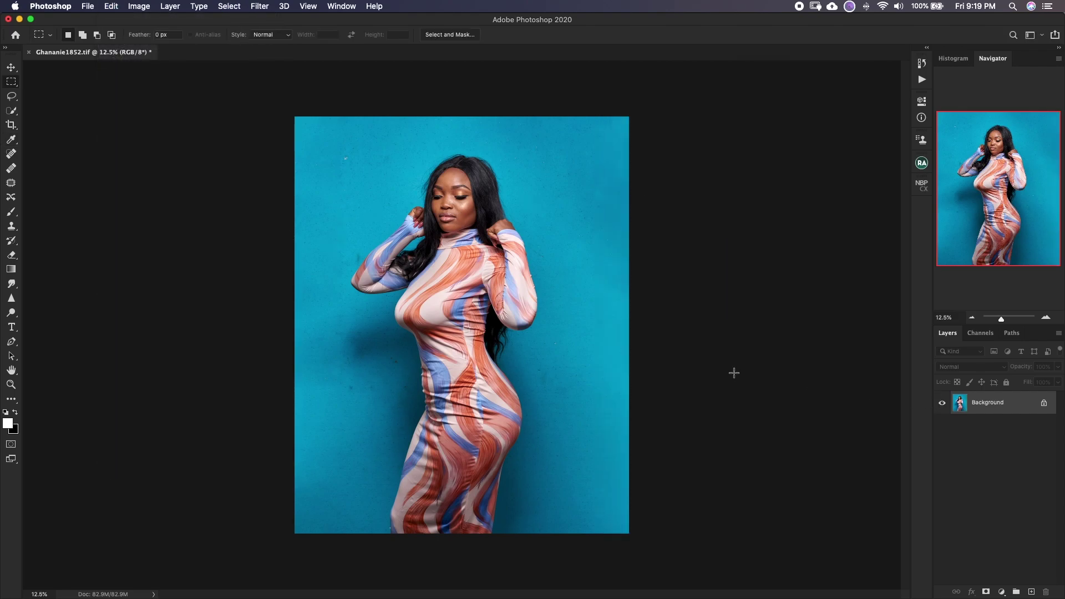